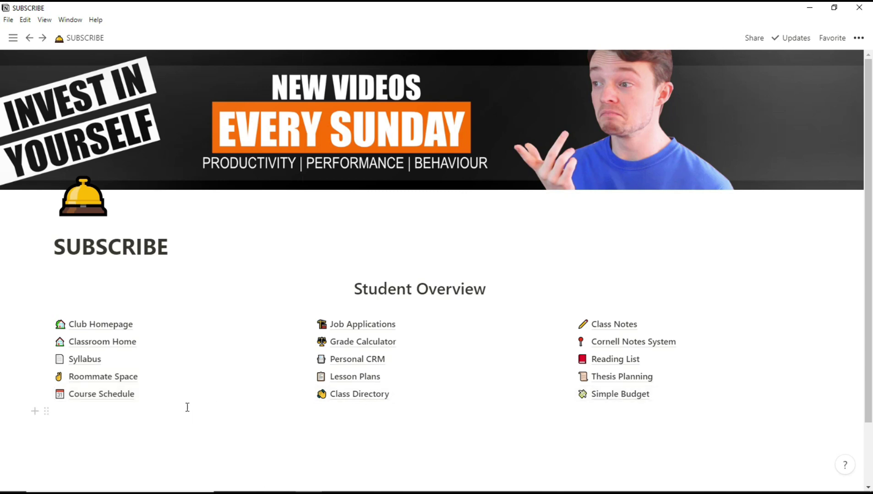
- Browse the Club Homepage template's links and Initiatives cards, then go back to the Student Overview hub
click(121, 325)
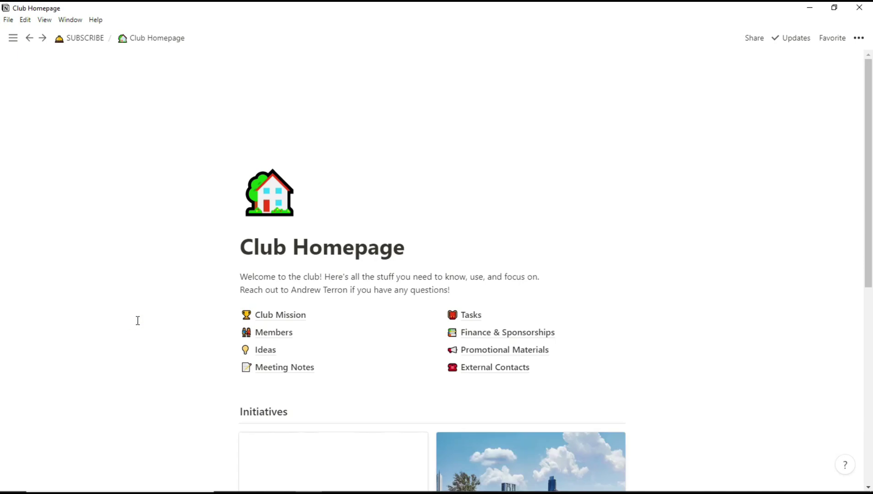
scroll(350, 293, down, 3)
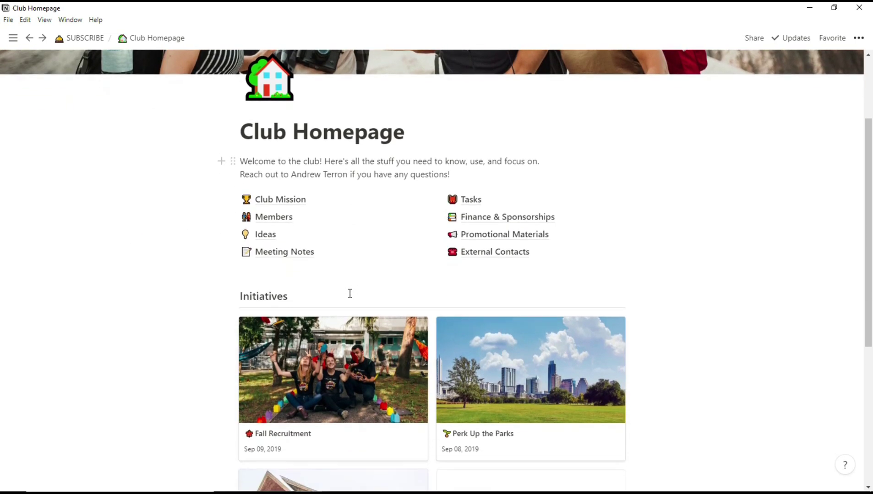
scroll(426, 276, down, 1)
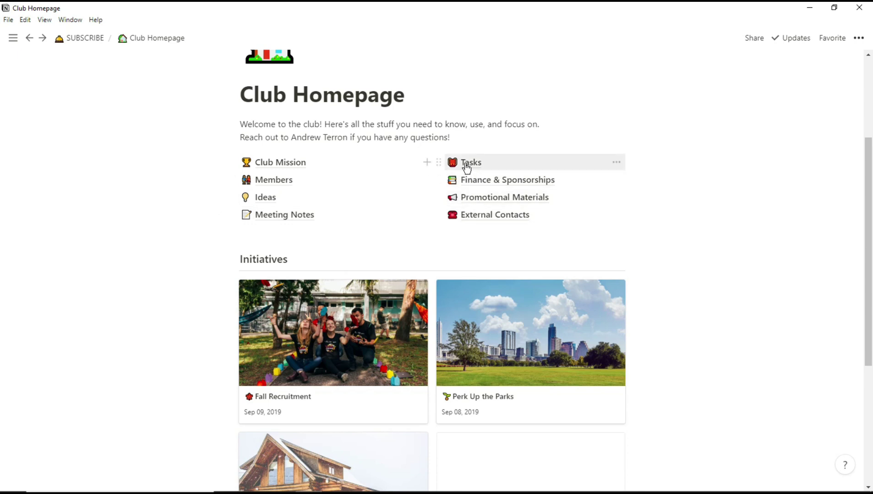
scroll(419, 252, down, 3)
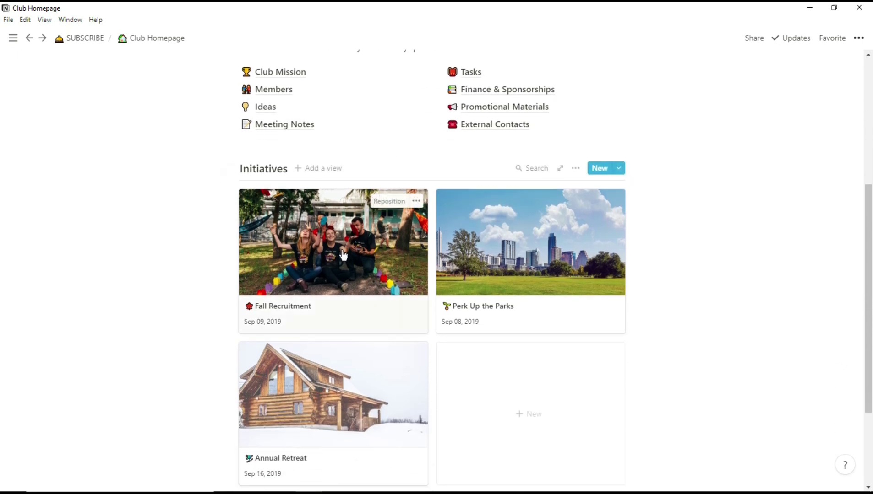
scroll(373, 270, up, 5)
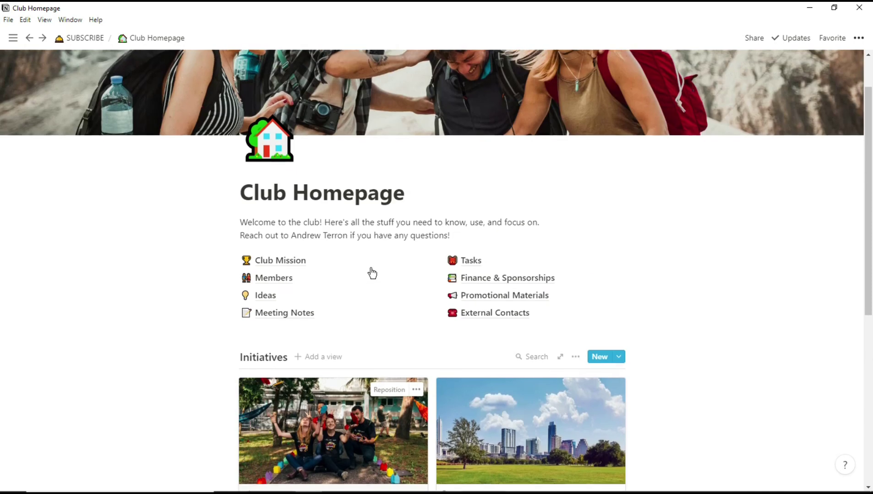
key(ctrl+bracketleft)
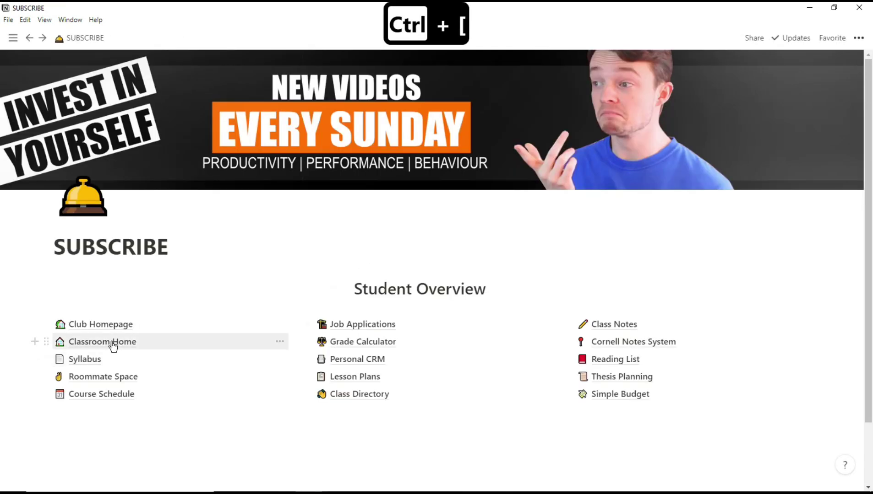
click(113, 347)
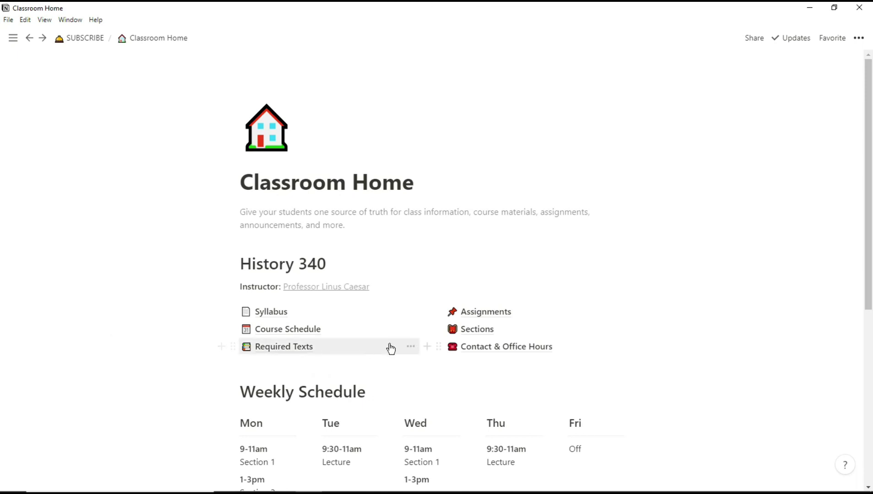
scroll(390, 348, down, 2)
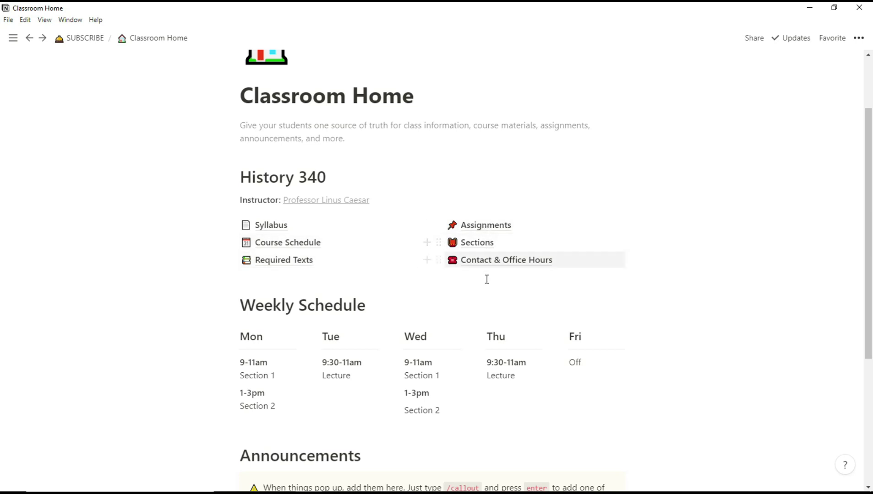
scroll(487, 280, down, 3)
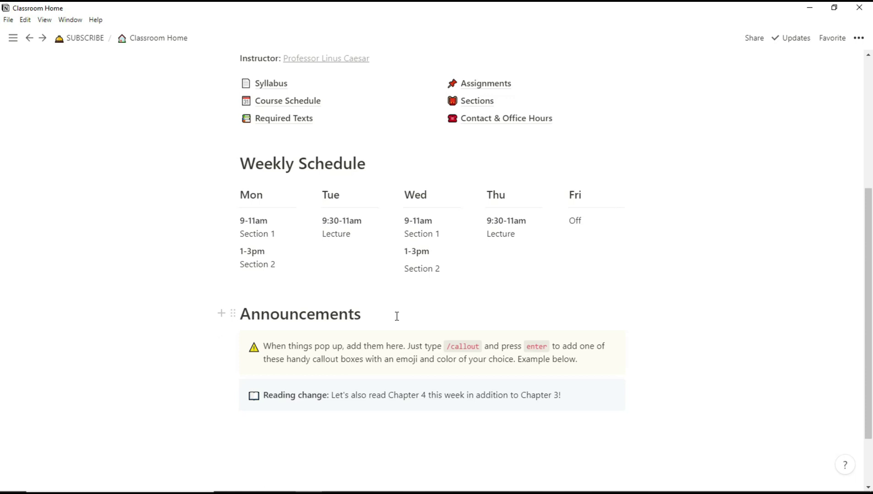
key(ctrl+bracketleft)
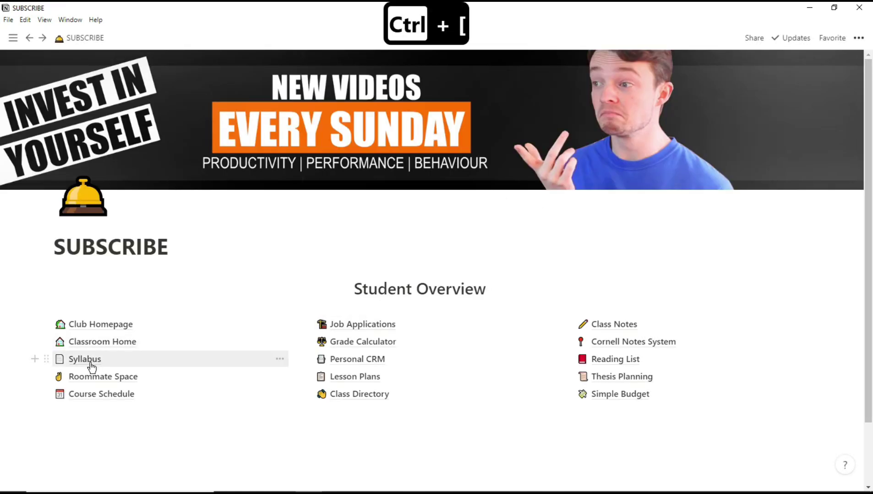
click(91, 364)
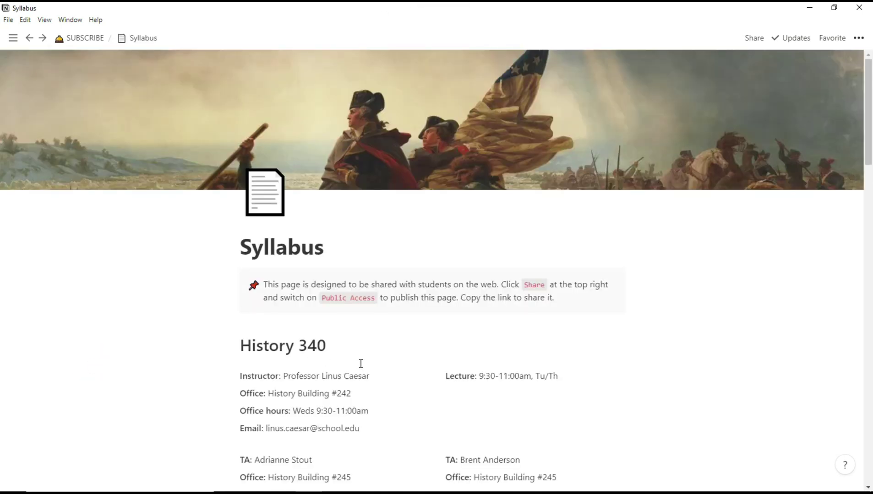
scroll(388, 373, down, 3)
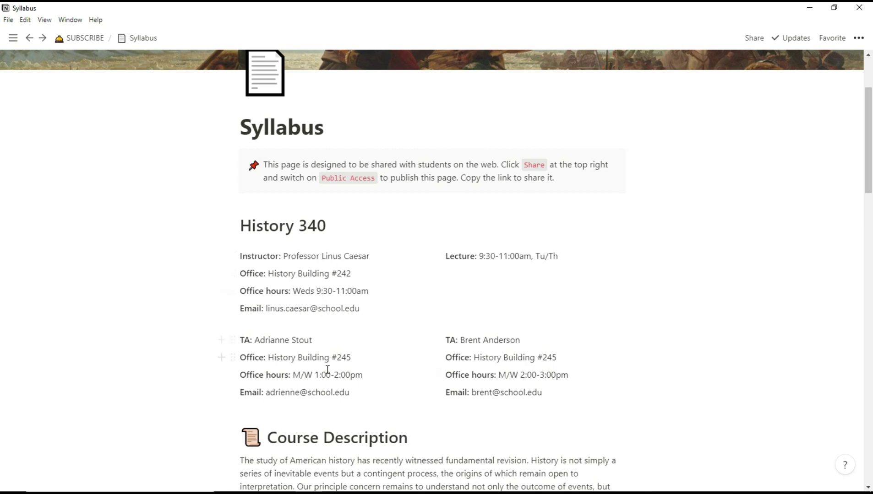
scroll(404, 386, down, 10)
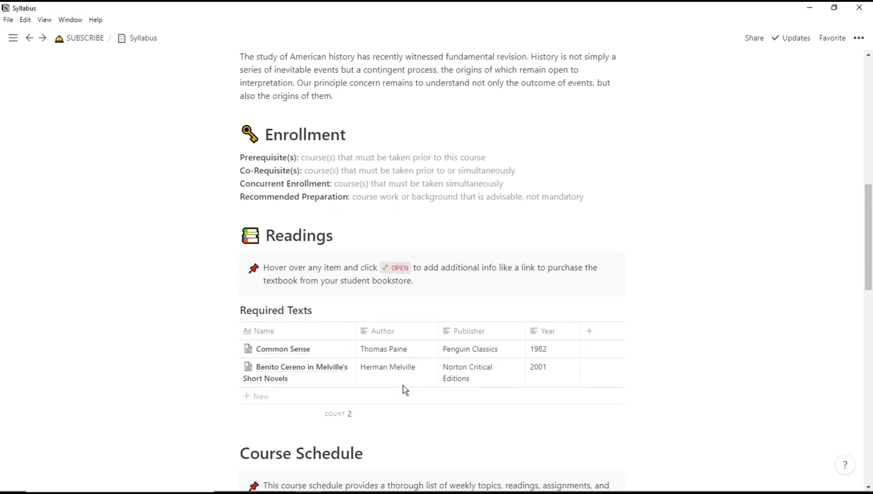
scroll(405, 391, down, 10)
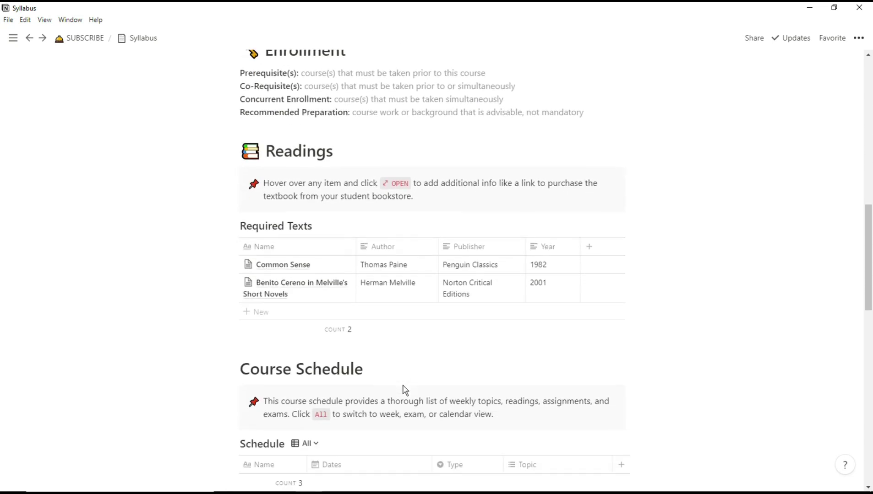
scroll(405, 391, down, 3)
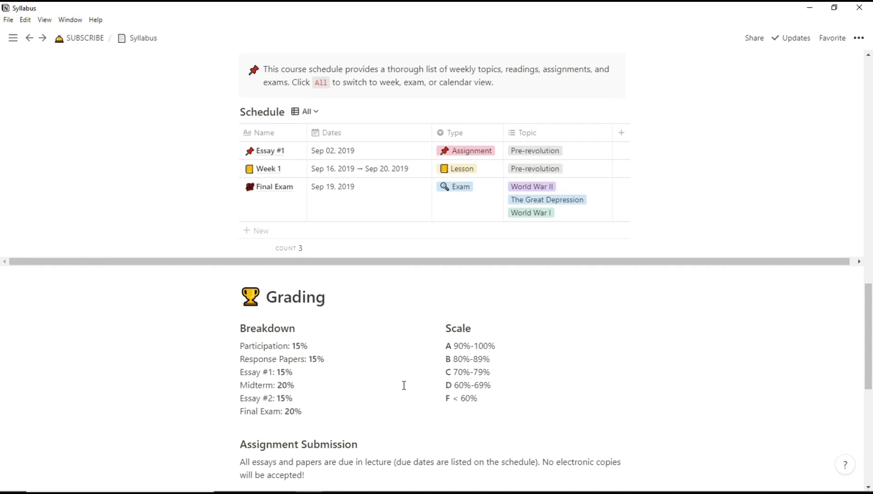
scroll(404, 385, down, 5)
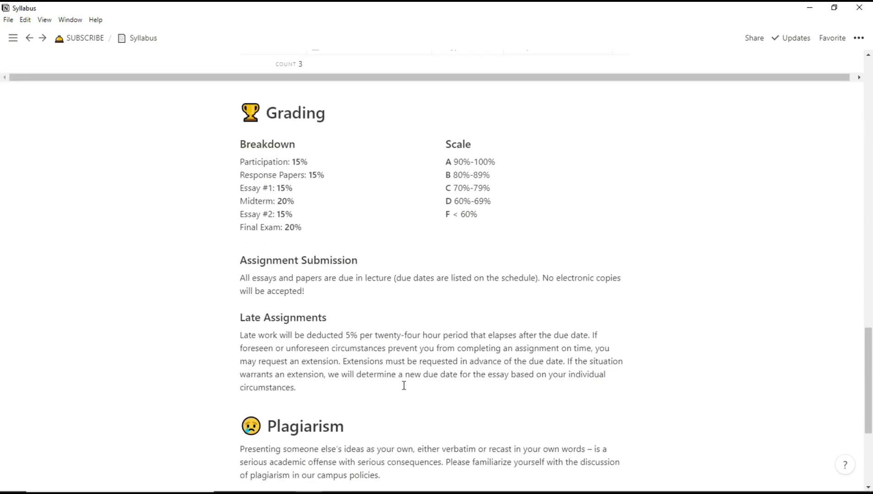
scroll(404, 385, down, 1)
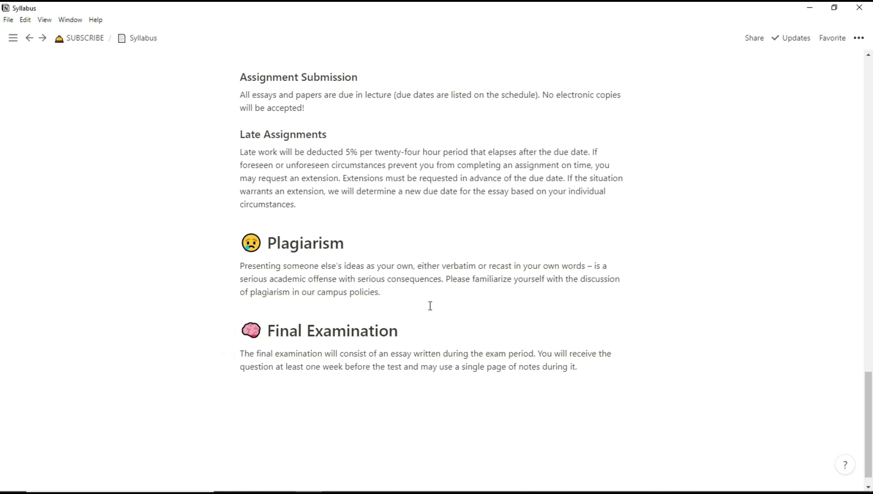
key(ctrl+bracketleft)
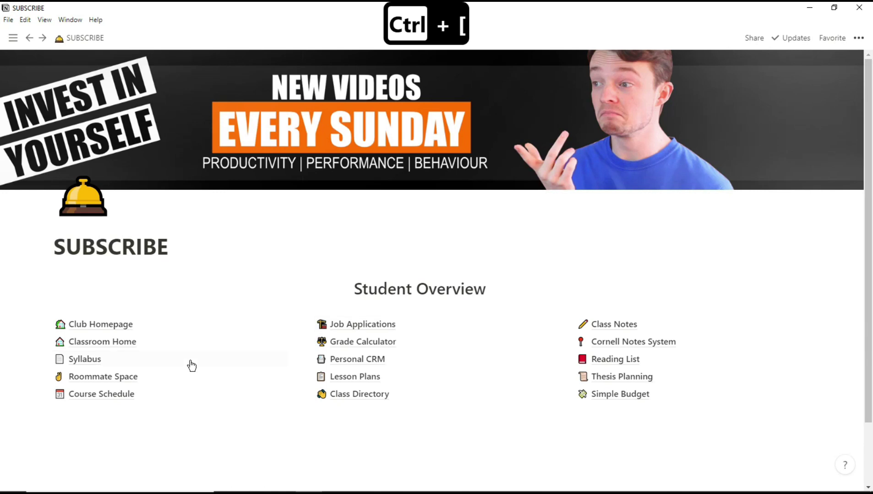
click(126, 380)
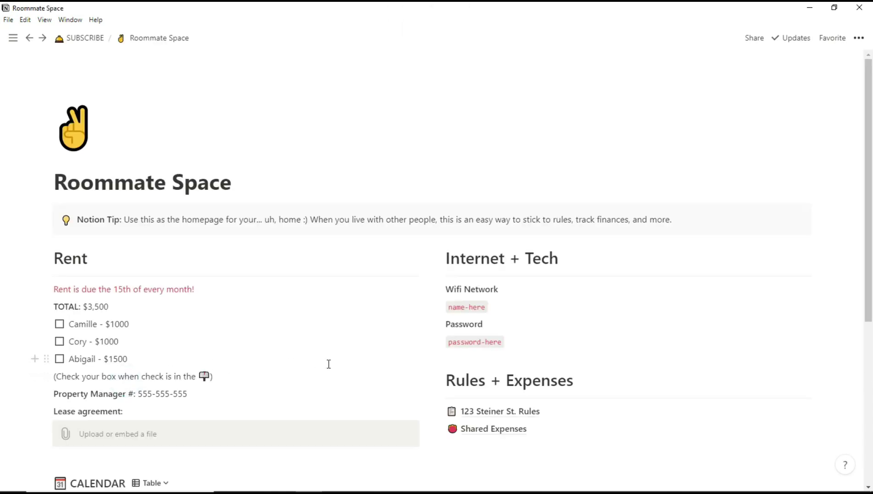
scroll(328, 365, down, 3)
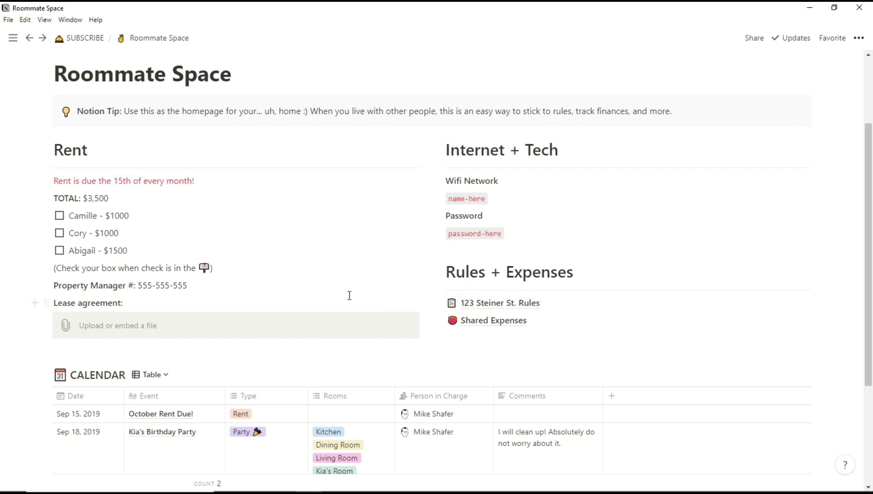
scroll(349, 296, down, 3)
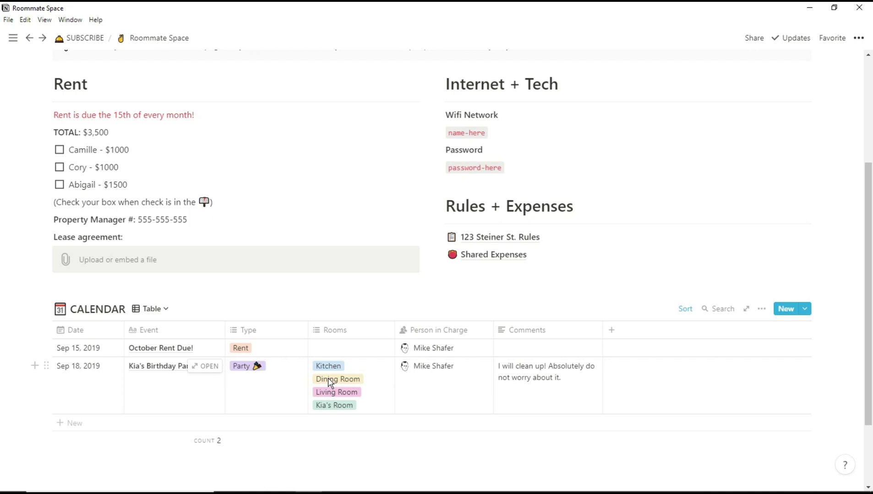
key(ctrl+bracketleft)
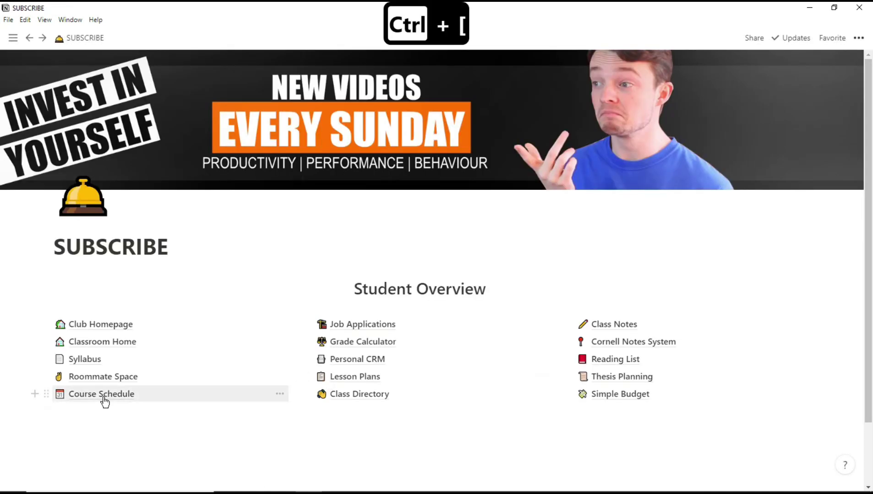
click(103, 396)
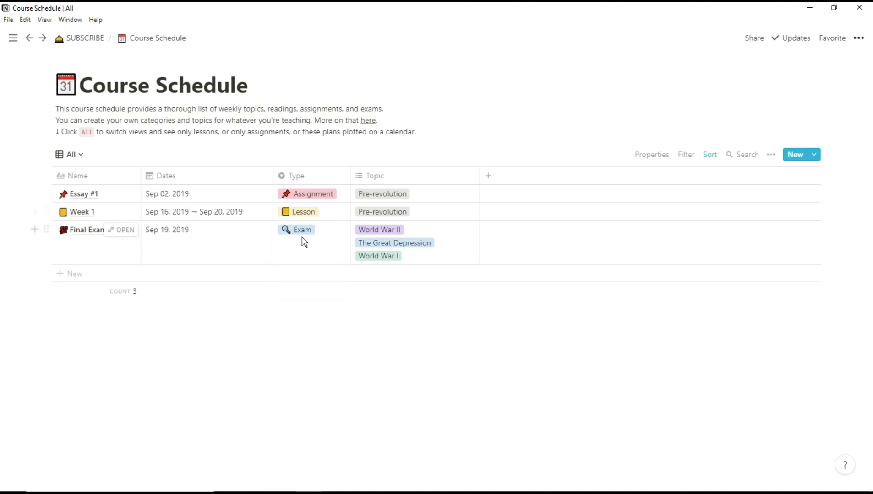
key(ctrl+bracketleft)
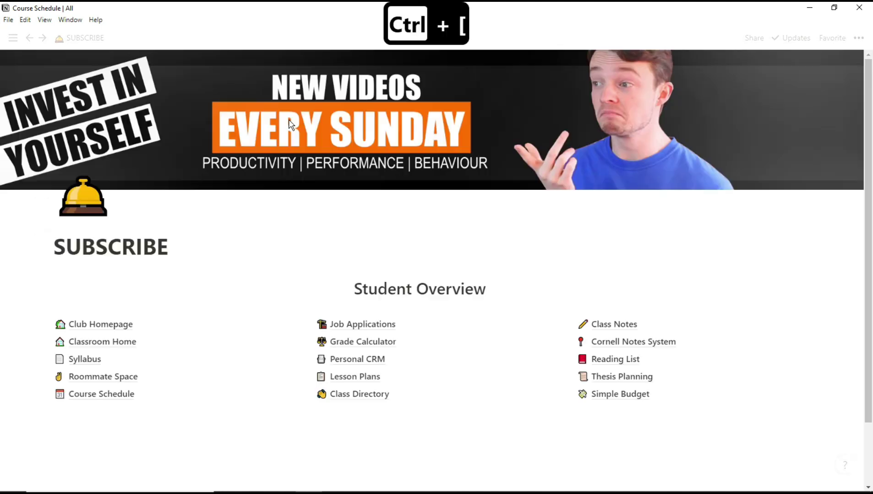
- View the Job Applications template's Applications table and Drafts section, then return to Student Overview
click(393, 326)
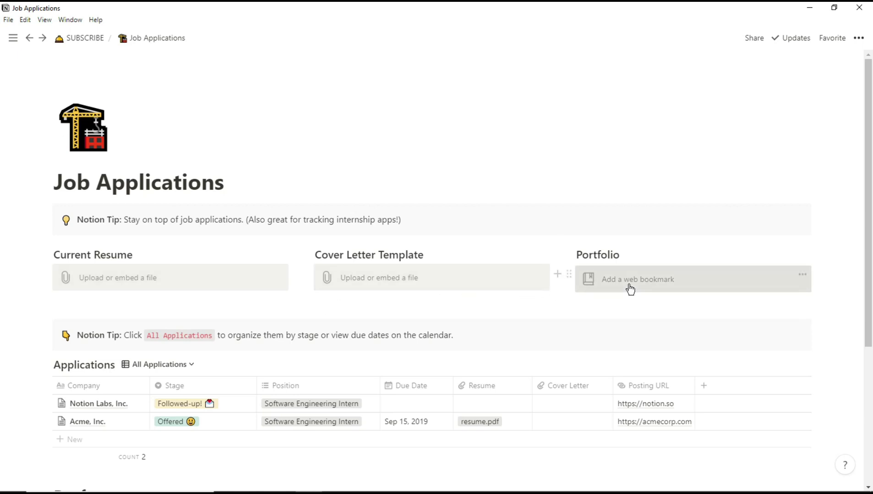
scroll(396, 316, down, 5)
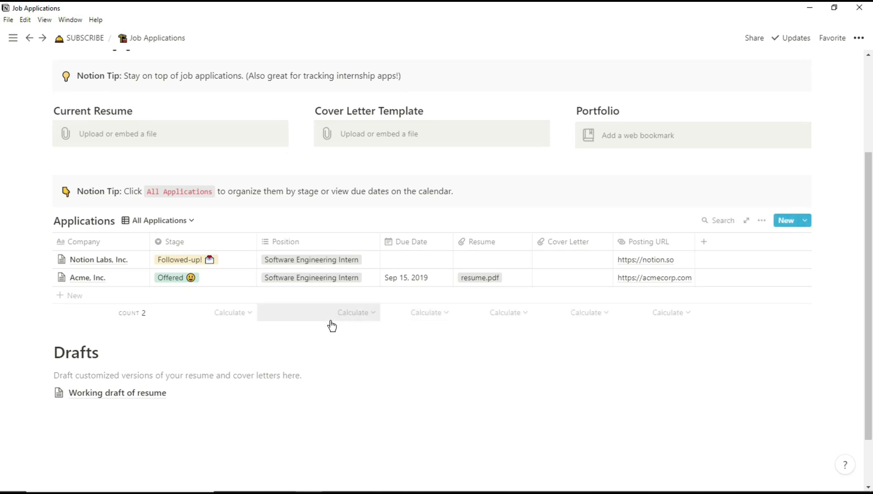
scroll(332, 205, up, 5)
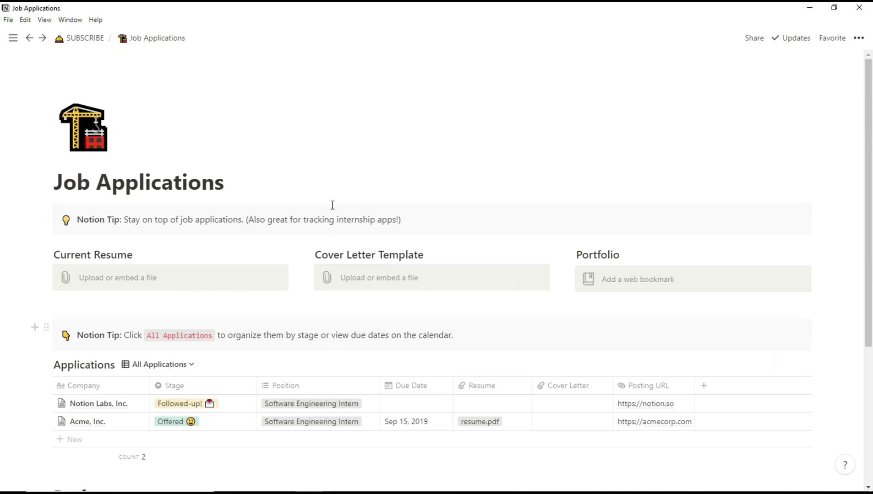
key(ctrl+bracketleft)
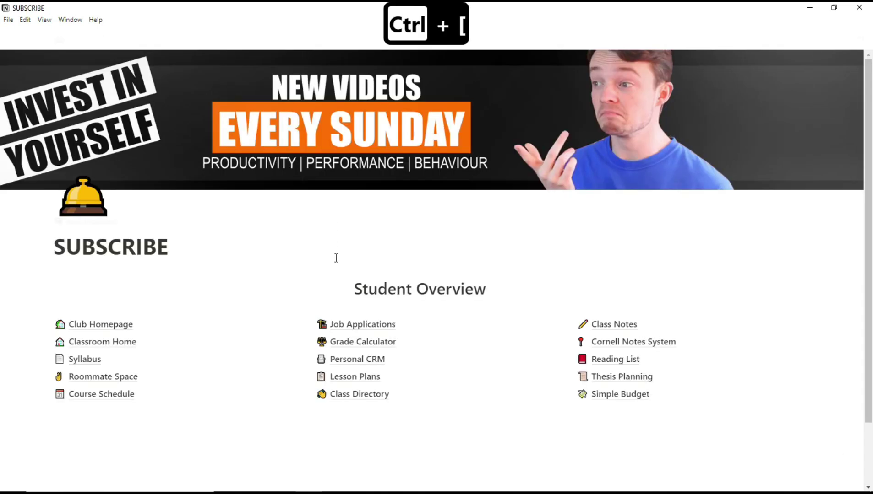
- Review the Grade Calculator's English 001 grades table and formula explanations, then go back to the hub
click(352, 344)
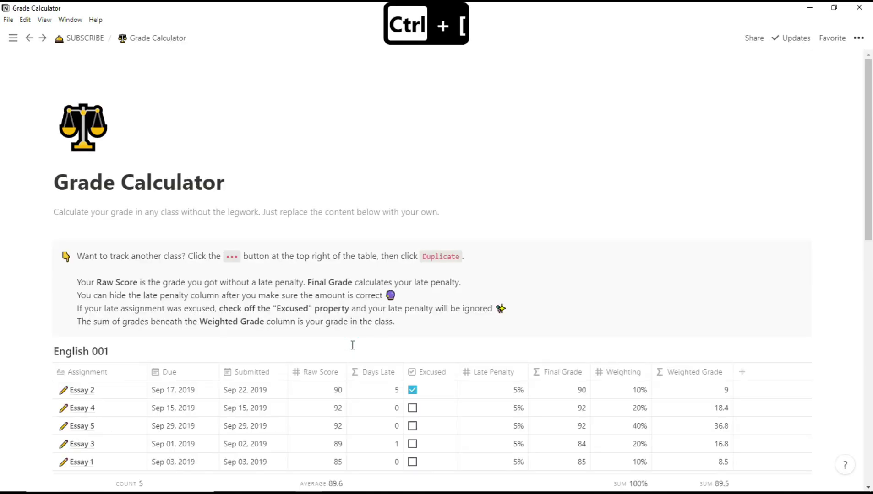
scroll(353, 345, down, 3)
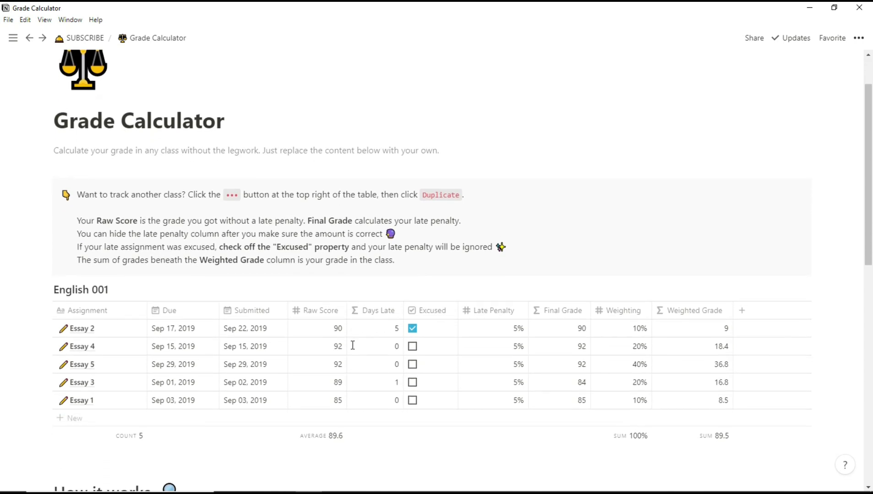
scroll(352, 349, down, 3)
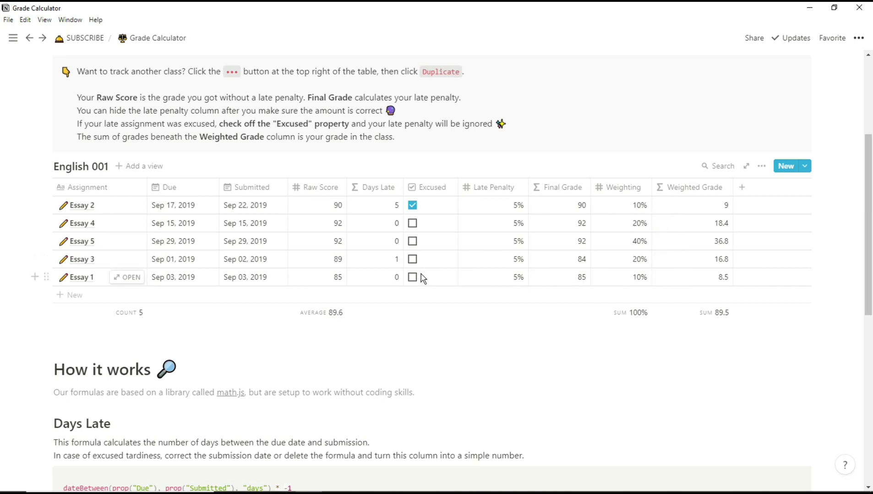
scroll(421, 277, down, 4)
scroll(421, 274, down, 4)
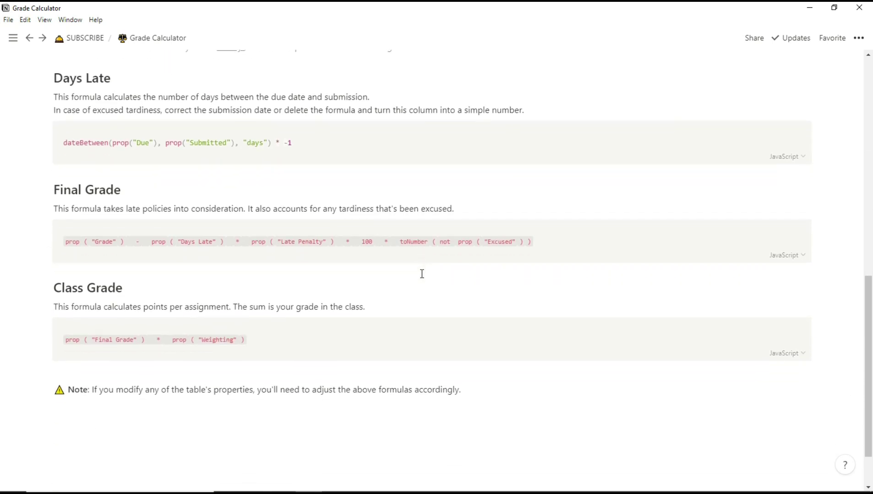
scroll(422, 273, up, 5)
scroll(422, 274, up, 6)
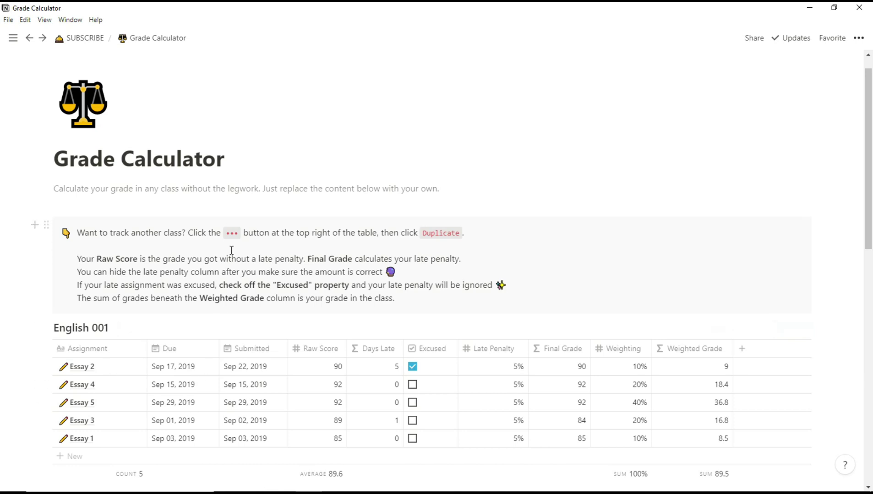
key(ctrl+bracketleft)
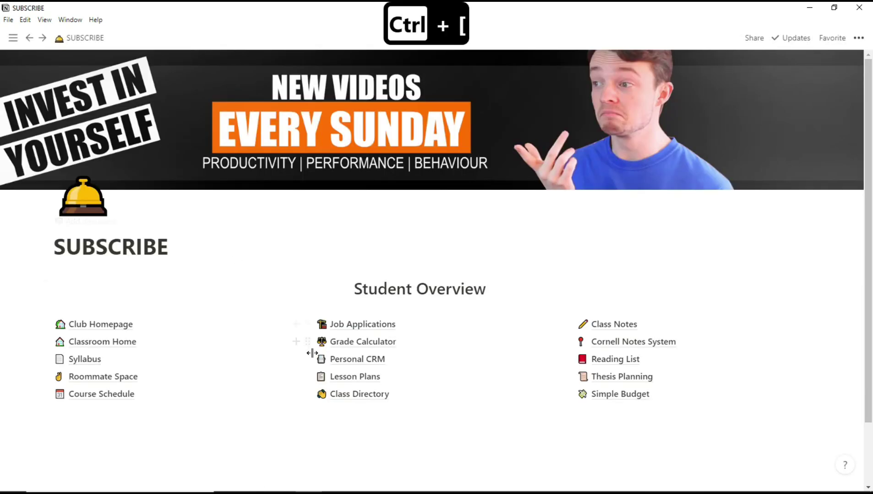
click(340, 361)
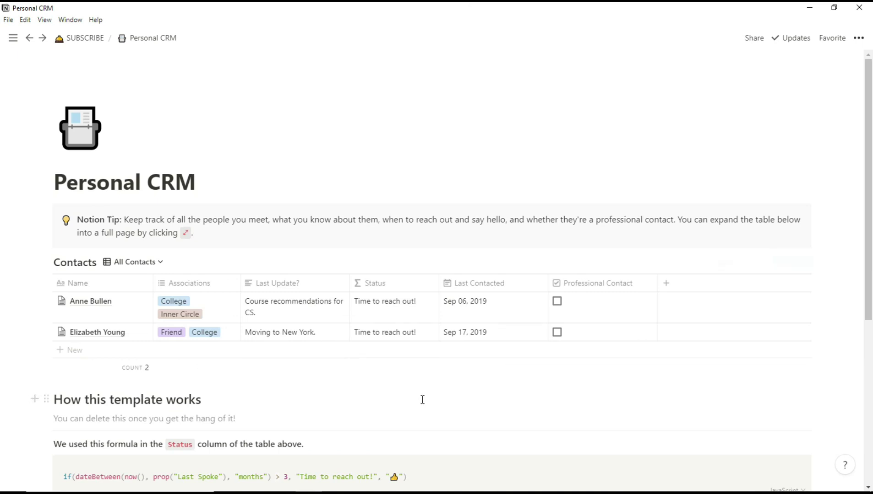
scroll(422, 399, down, 2)
scroll(422, 400, down, 1)
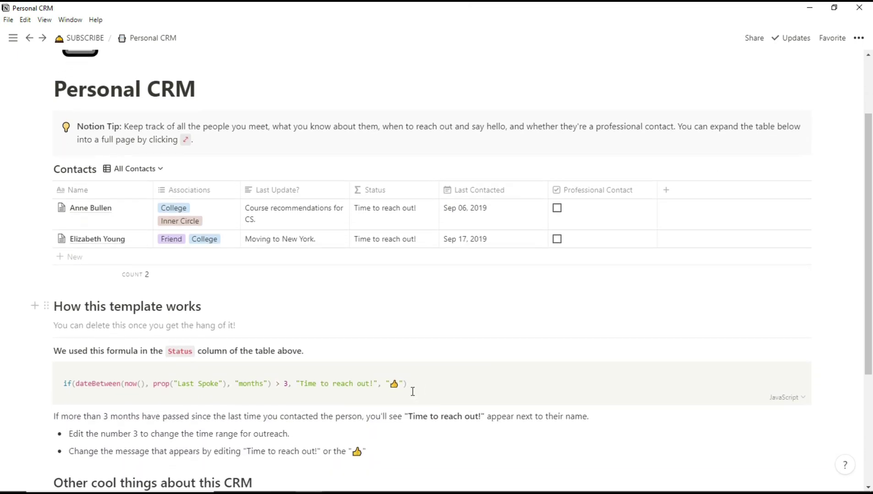
scroll(378, 356, down, 4)
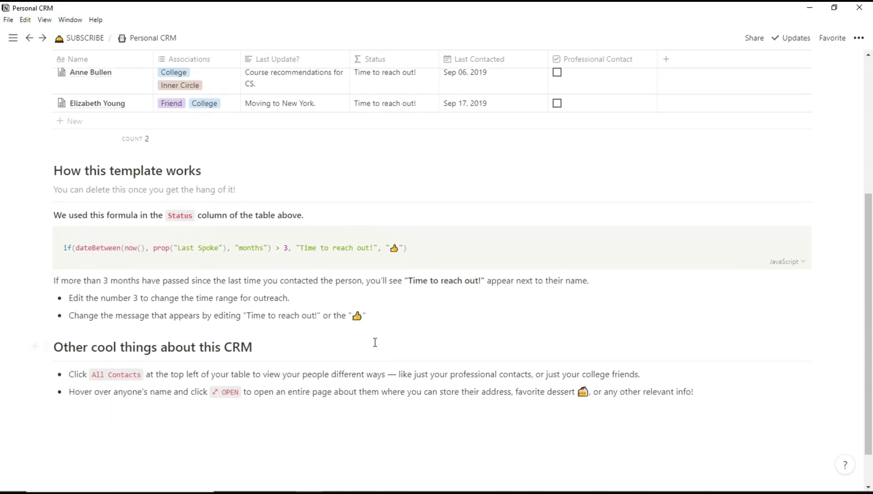
scroll(317, 275, up, 4)
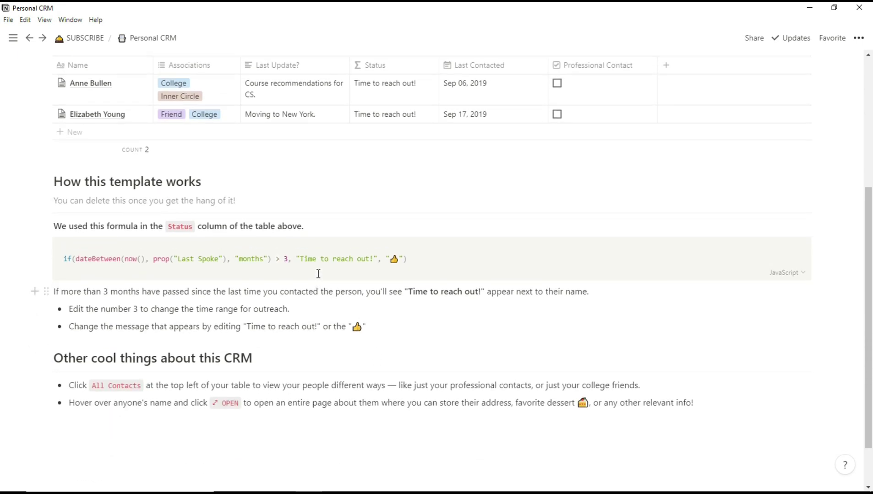
scroll(318, 277, up, 3)
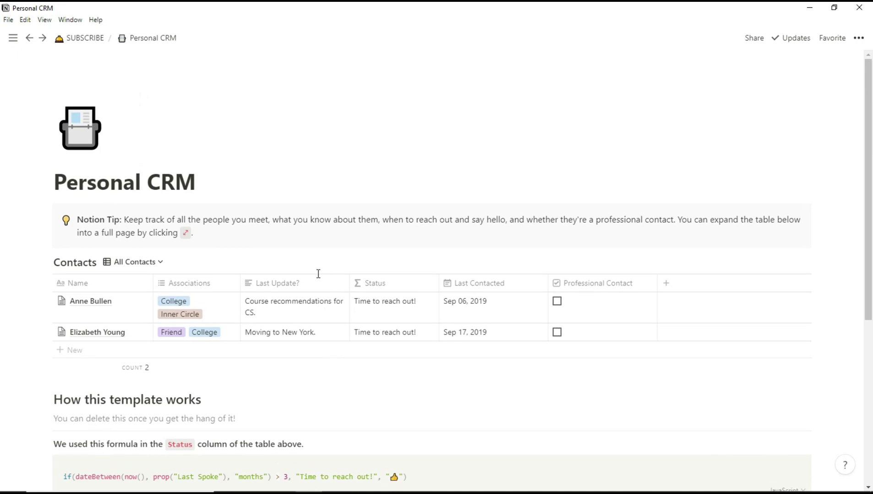
key(ctrl+bracketleft)
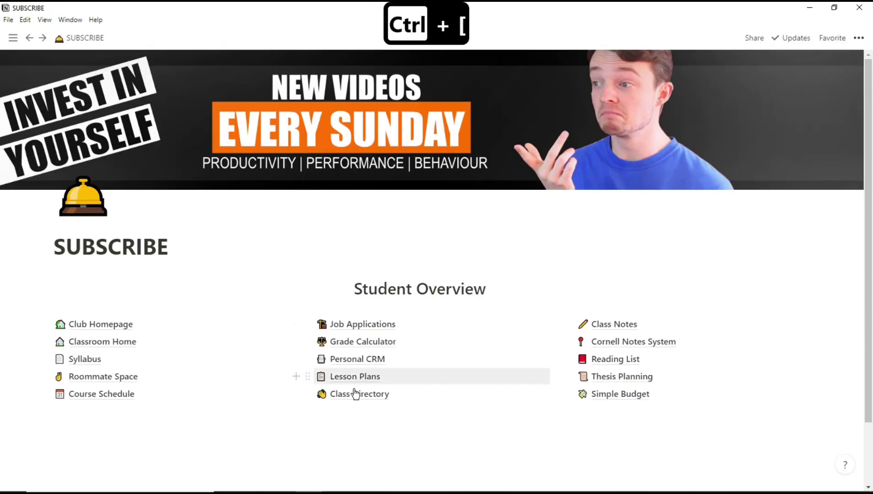
click(353, 376)
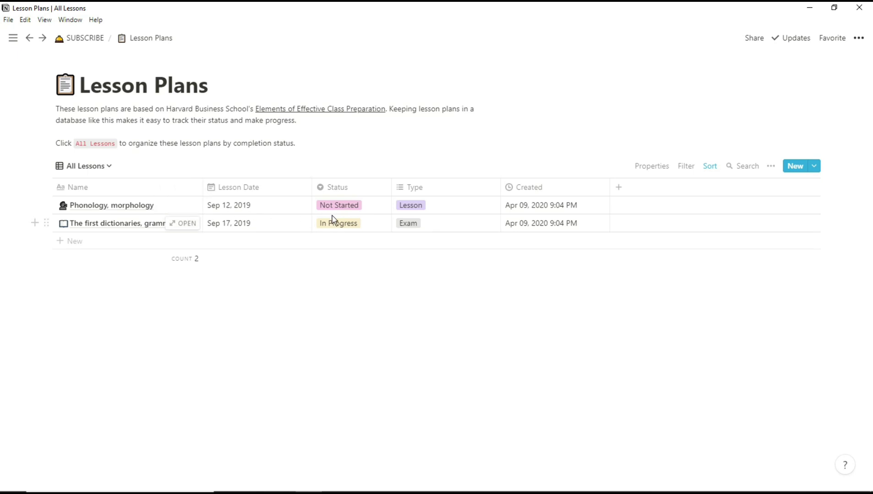
key(ctrl+bracketleft)
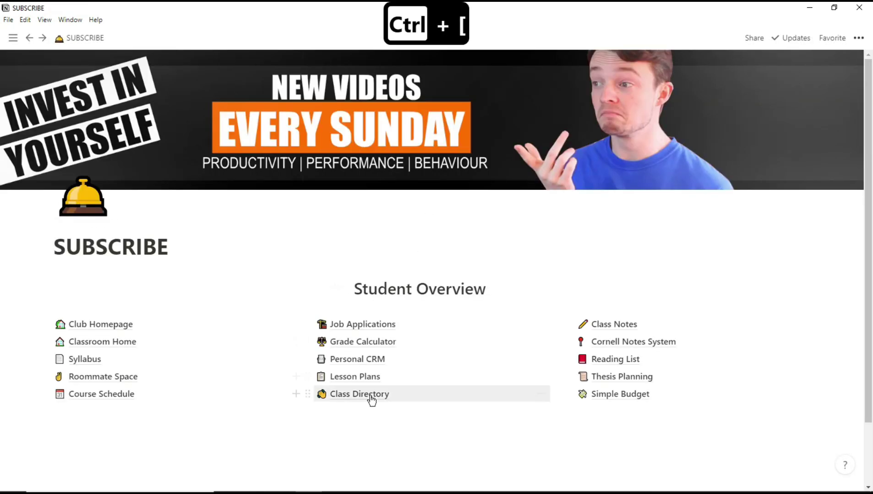
click(370, 397)
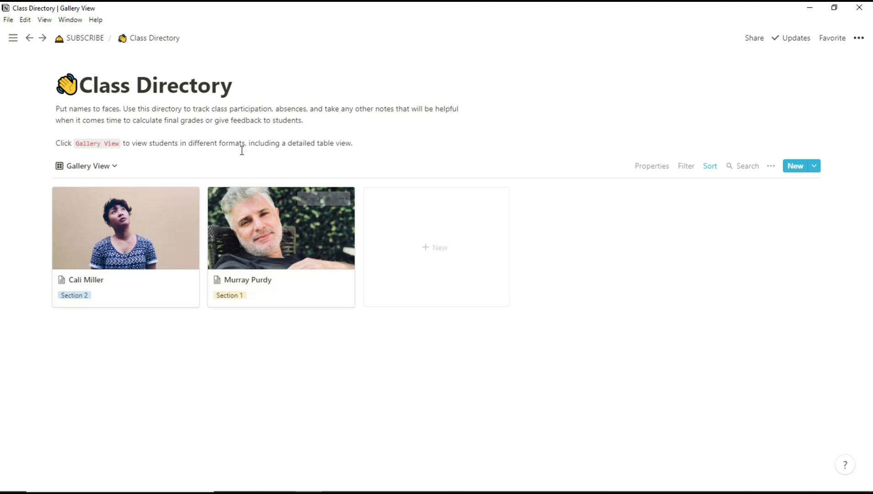
key(ctrl+bracketleft)
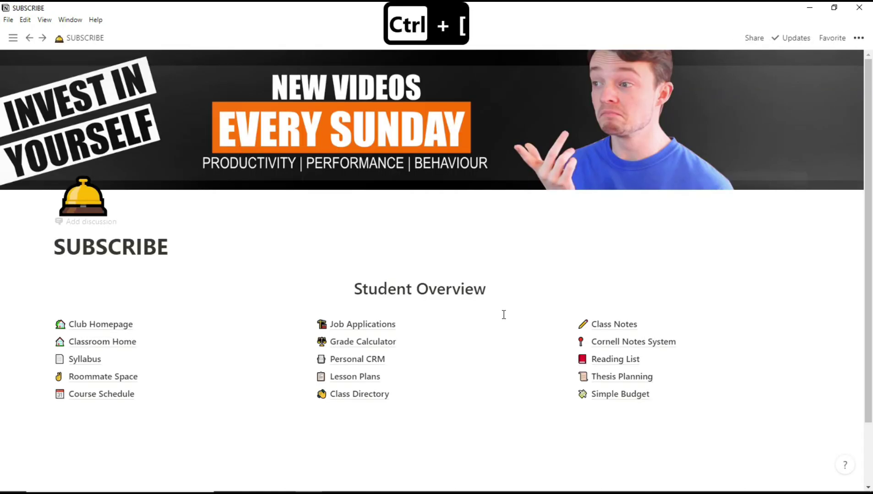
- Glance at Class Notes, then open the Cornell Notes System template and scroll through it
click(609, 325)
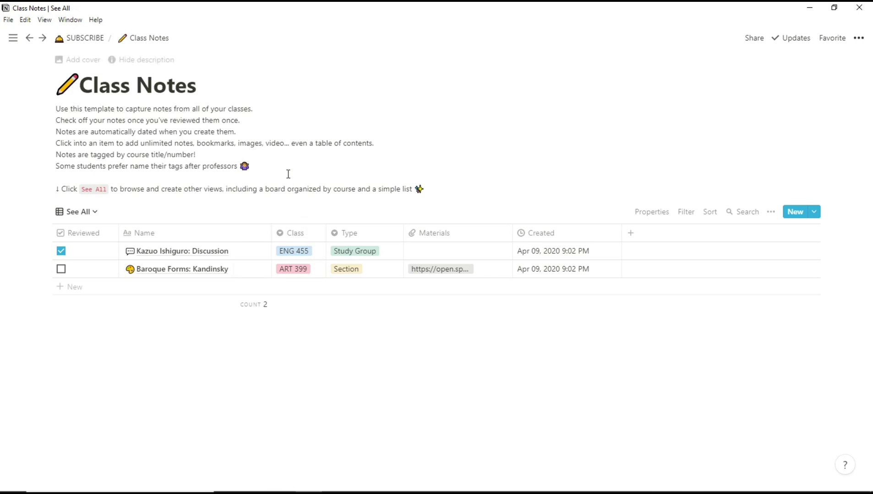
key(ctrl+[)
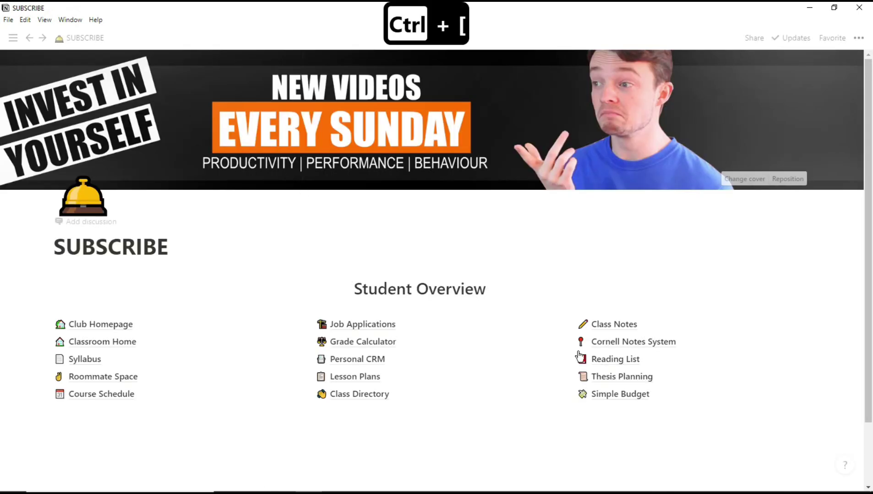
click(634, 345)
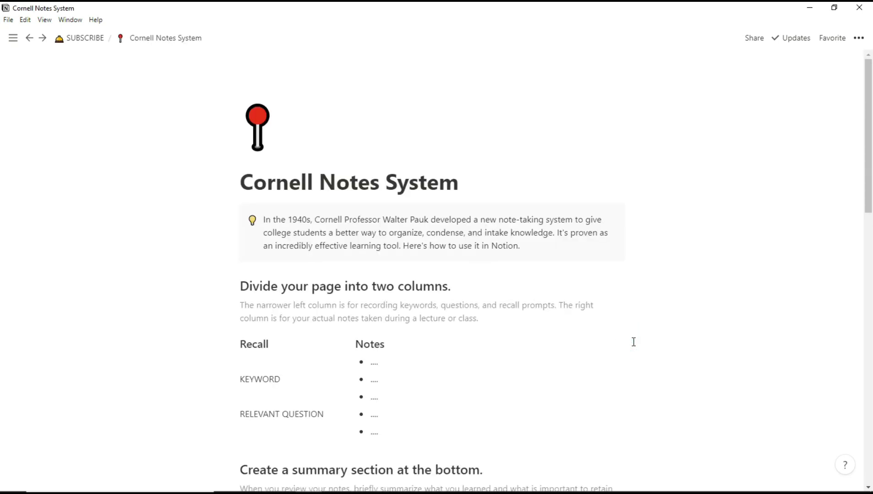
scroll(546, 297, down, 3)
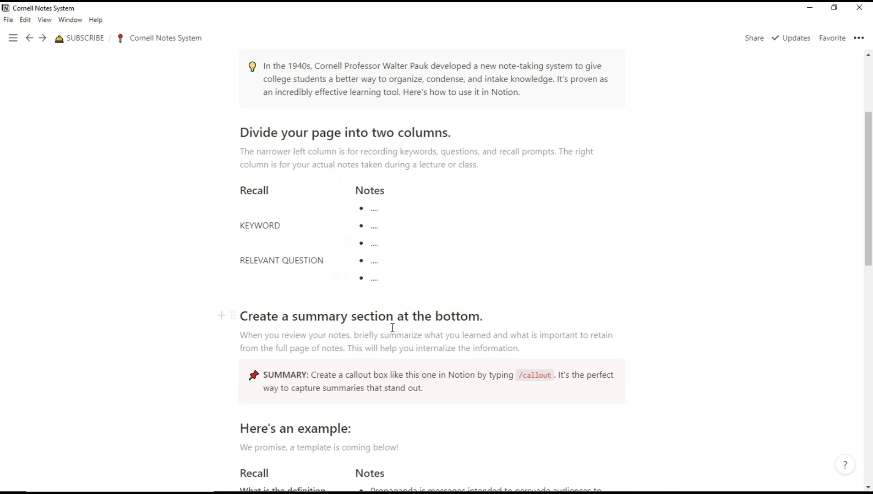
scroll(392, 328, down, 5)
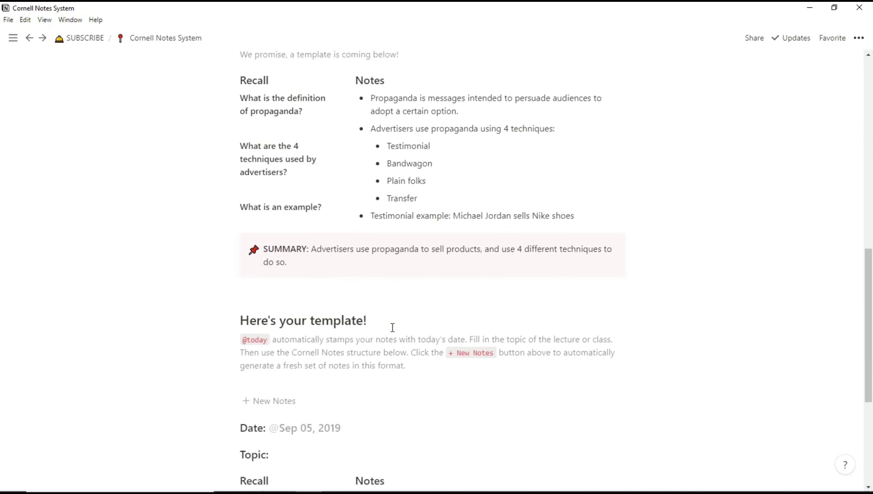
scroll(392, 328, down, 1)
scroll(392, 328, down, 5)
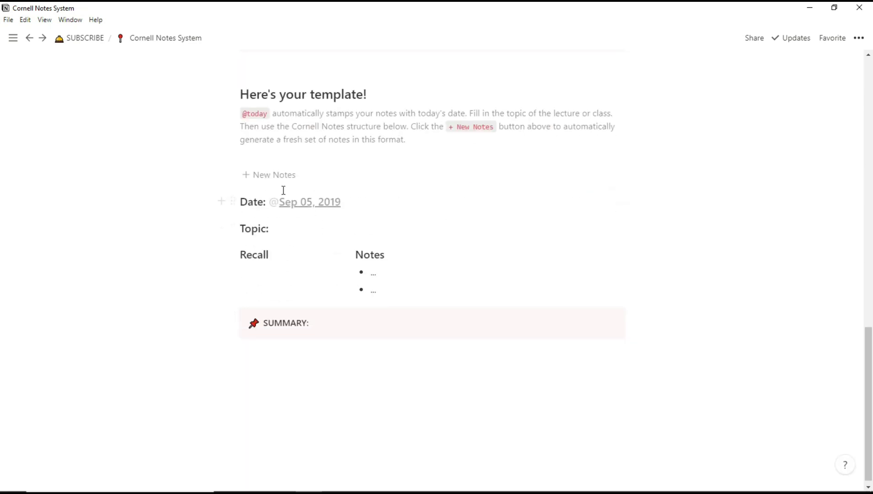
- Add a second dated Cornell notes block with date, topic and summary, then return to the hub
click(268, 180)
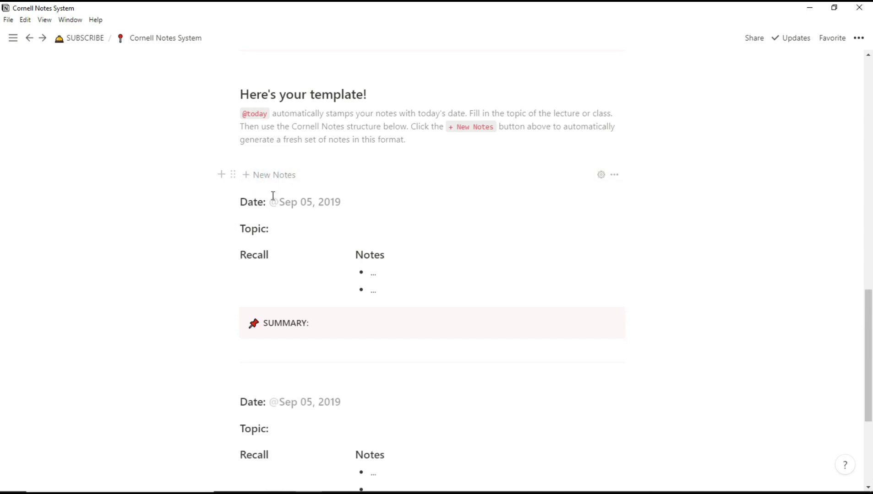
scroll(322, 366, down, 4)
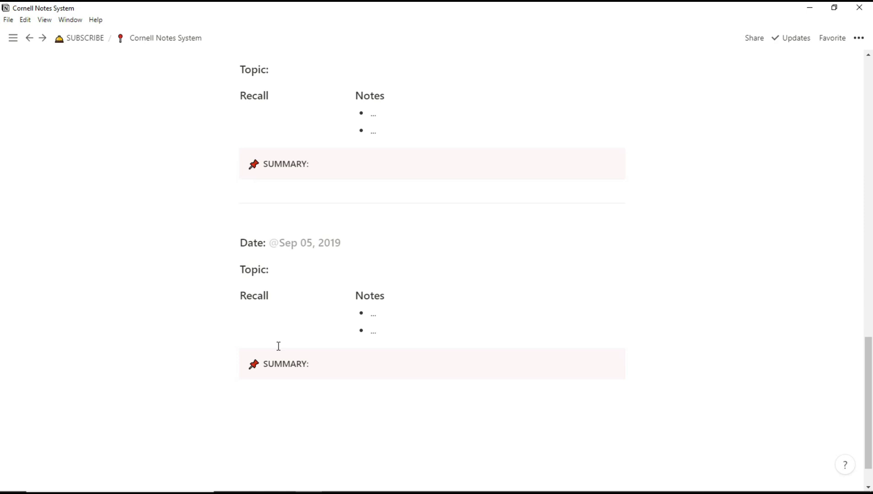
key(ctrl+[)
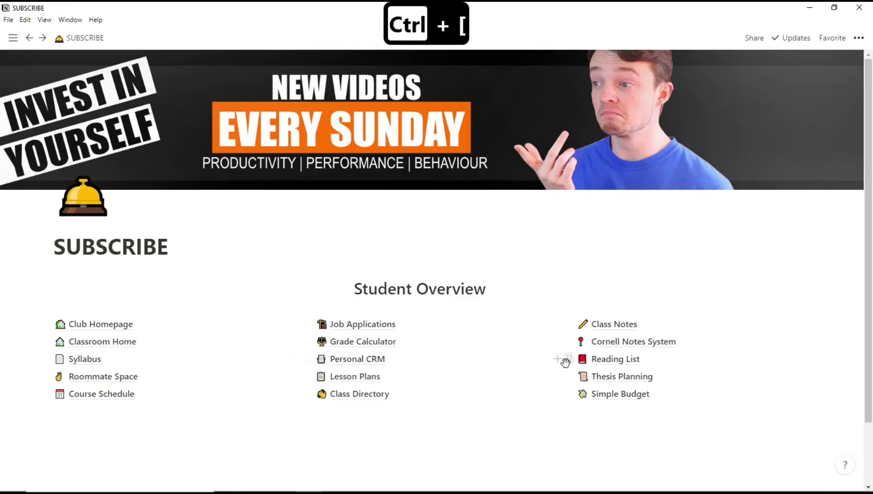
click(613, 368)
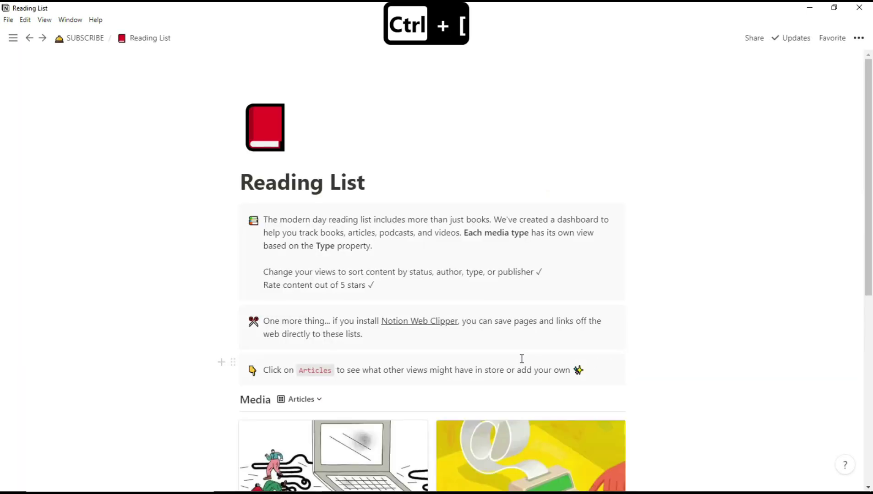
scroll(503, 363, down, 5)
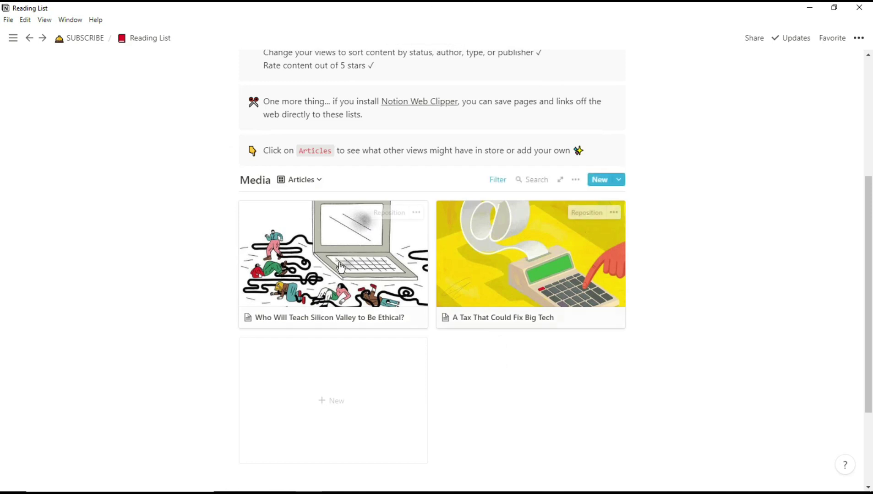
scroll(505, 267, up, 5)
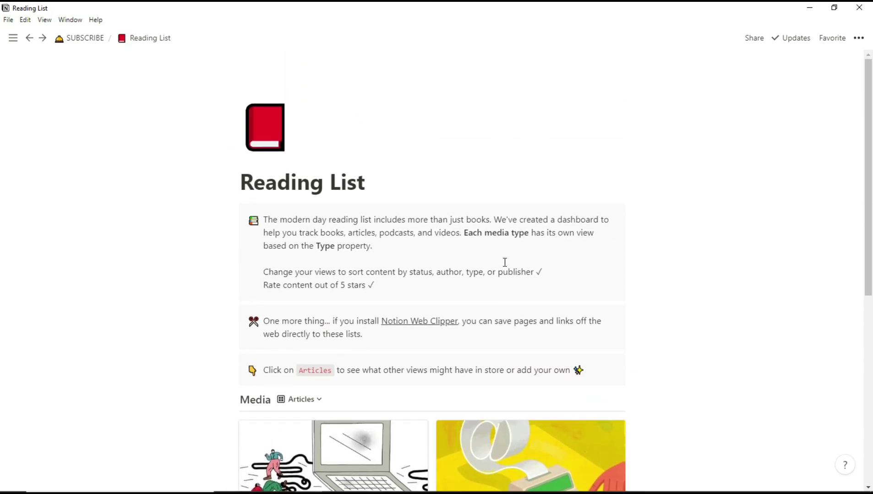
key(ctrl+bracketleft)
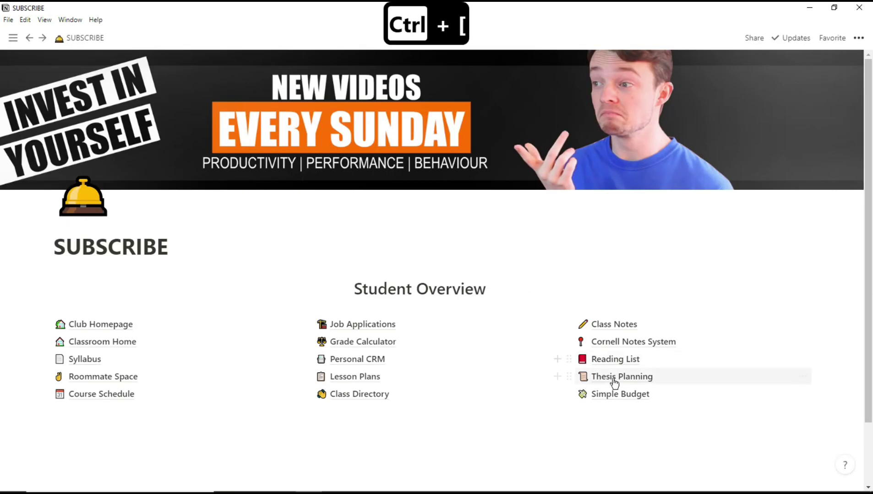
click(614, 382)
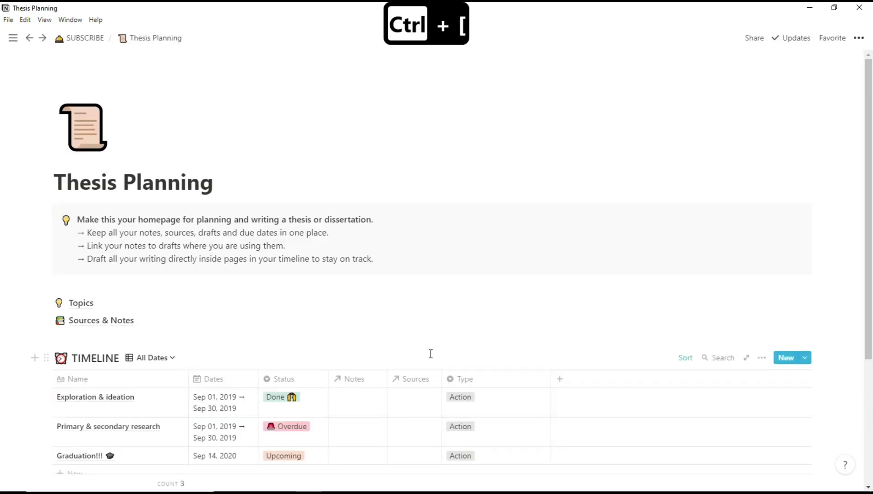
scroll(430, 354, down, 2)
scroll(430, 354, down, 3)
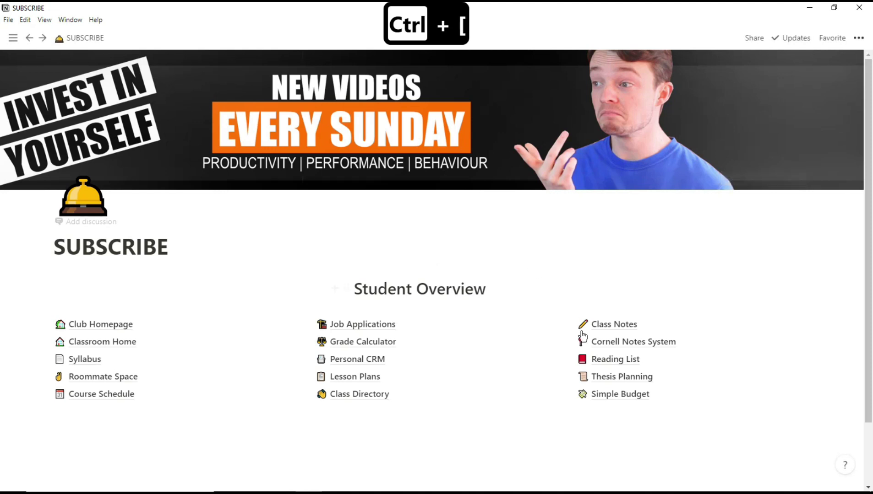
- Open Simple Budget to show its $3,500 monthly cap and the Expenses table totalling $1,046.00
click(616, 395)
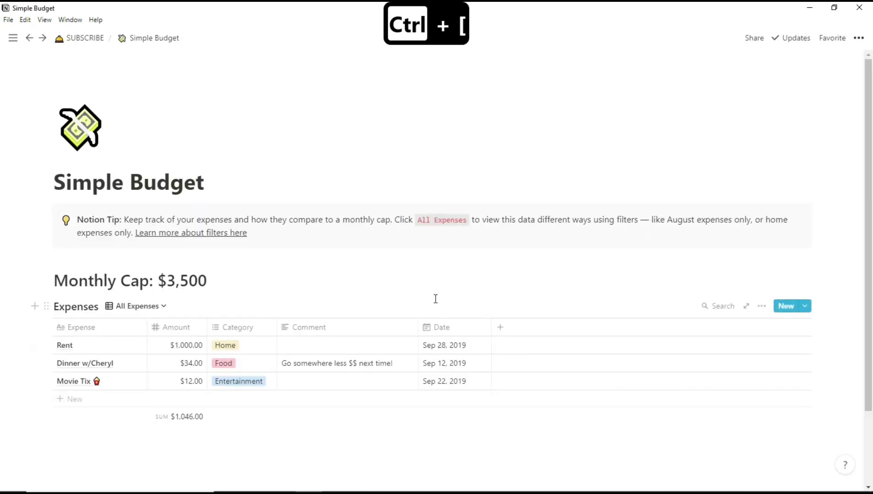
scroll(435, 299, down, 3)
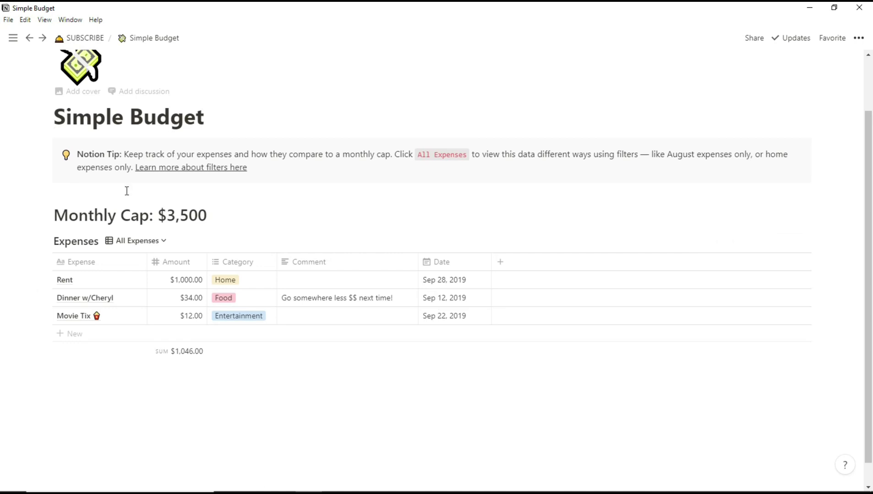